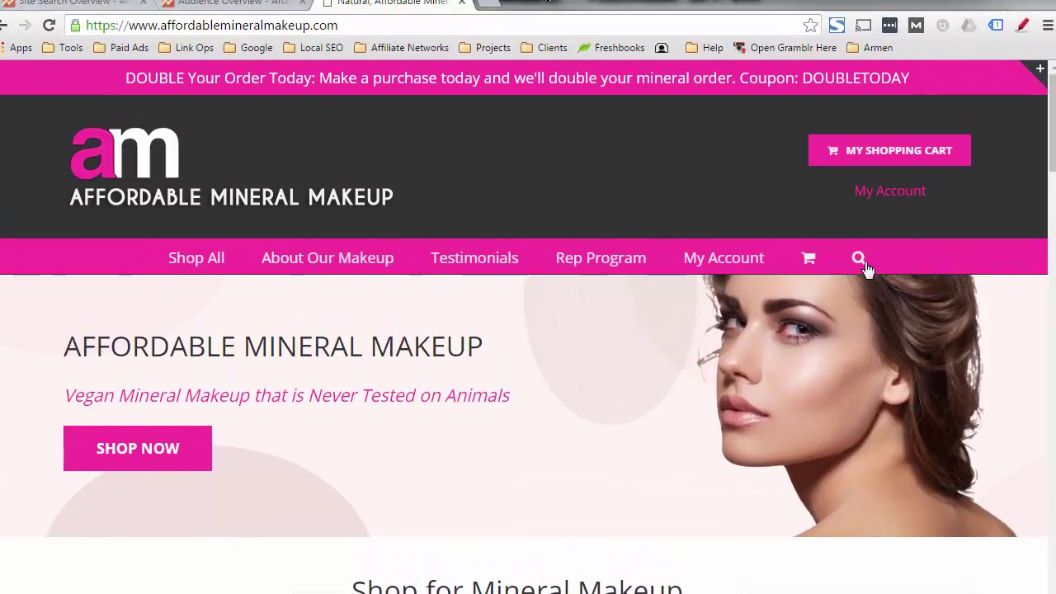
# Search the Affordable Mineral Makeup site for "beige" and look over the product results.
pyautogui.click(859, 257)
pyautogui.write('beige')
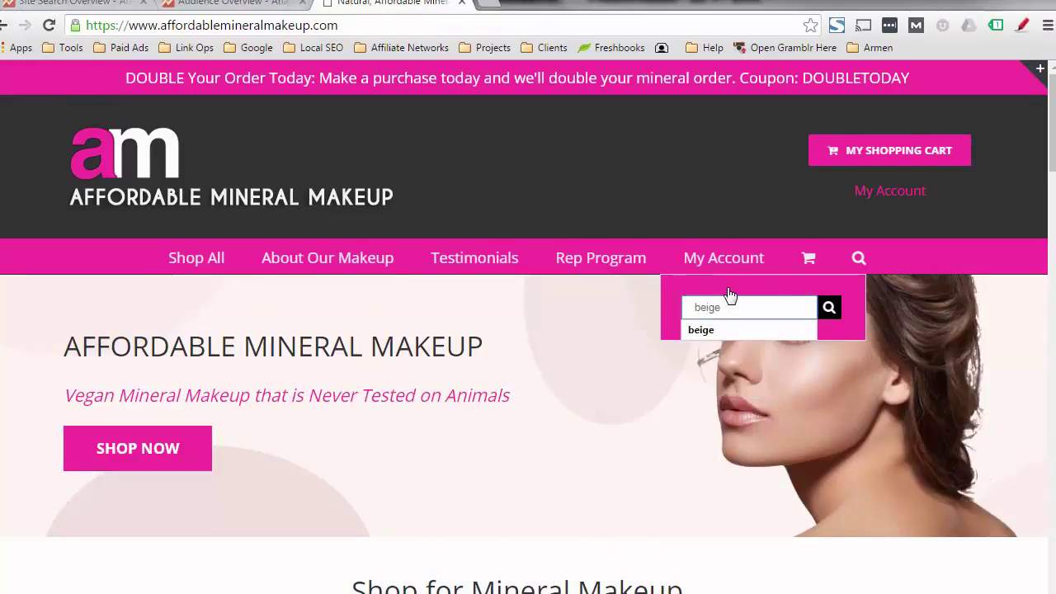
pyautogui.press('Return')
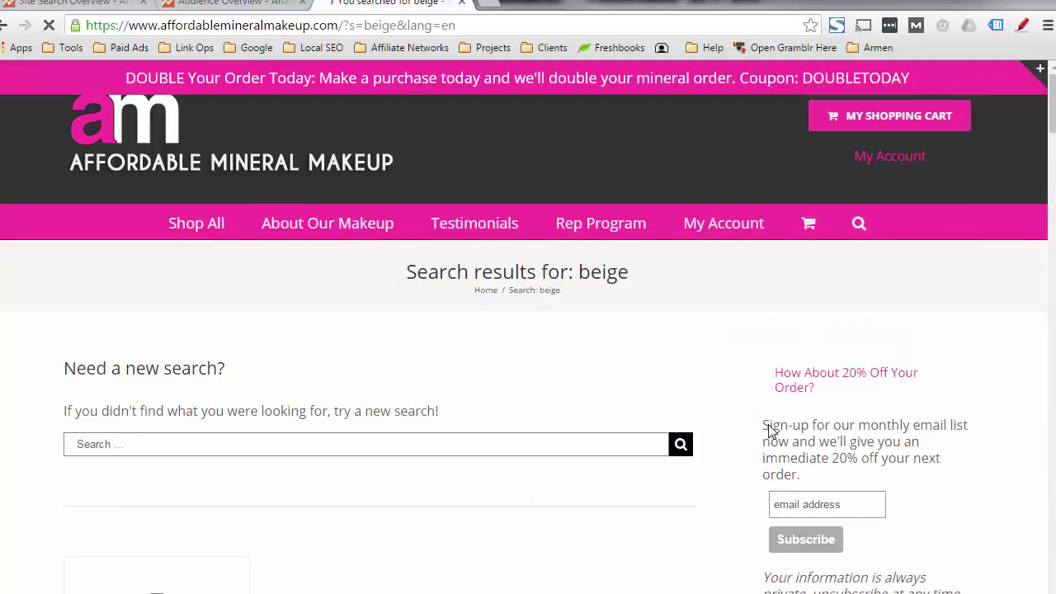
pyautogui.scroll(-3, 734, 415)
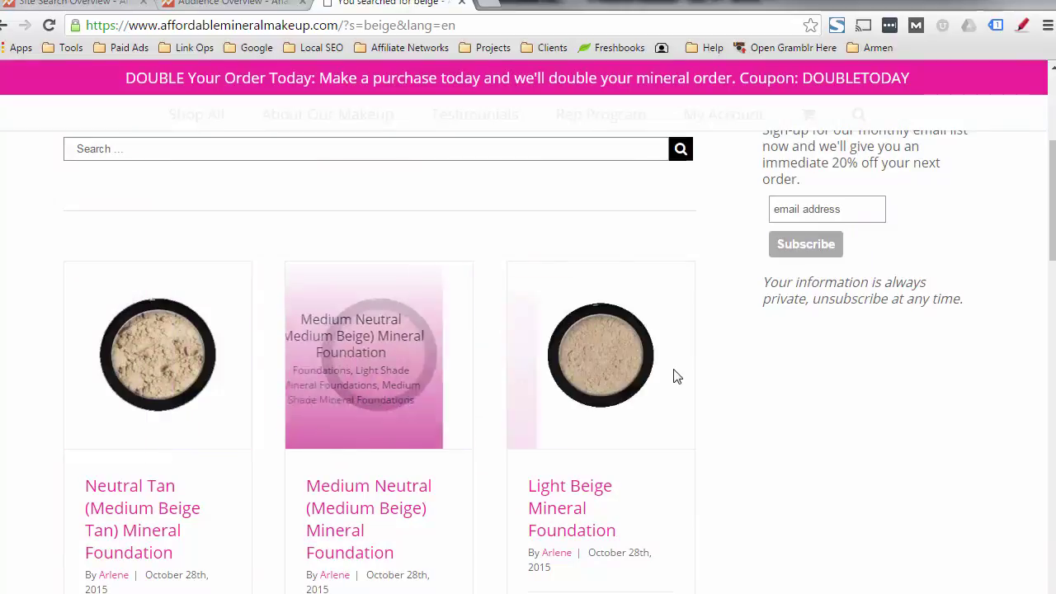
pyautogui.scroll(3, 854, 436)
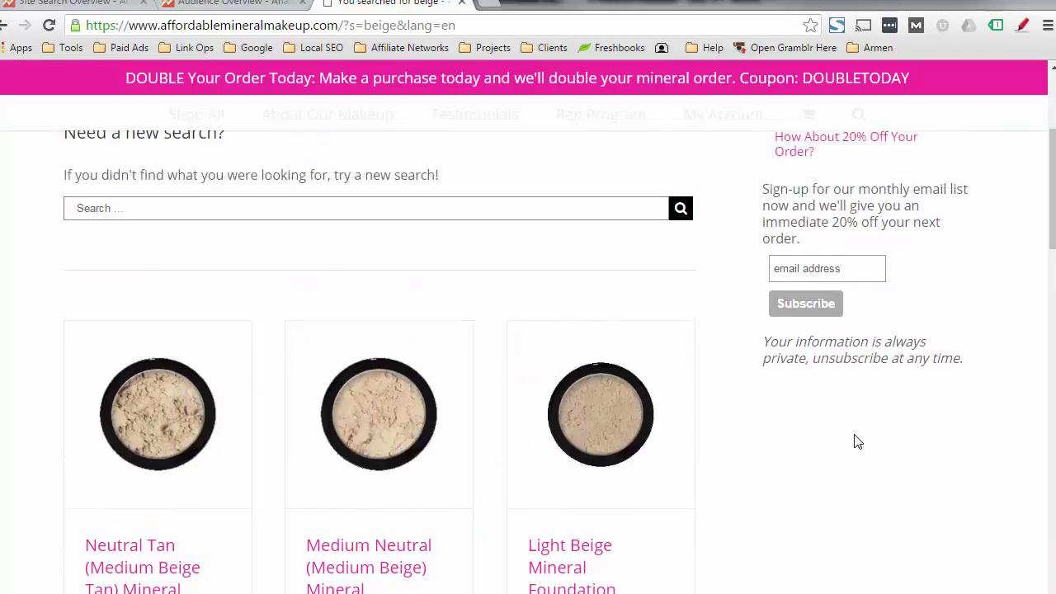
# Examine the search results page's URL to identify the parameter holding the search term and the additional category parameter.
pyautogui.click(457, 25)
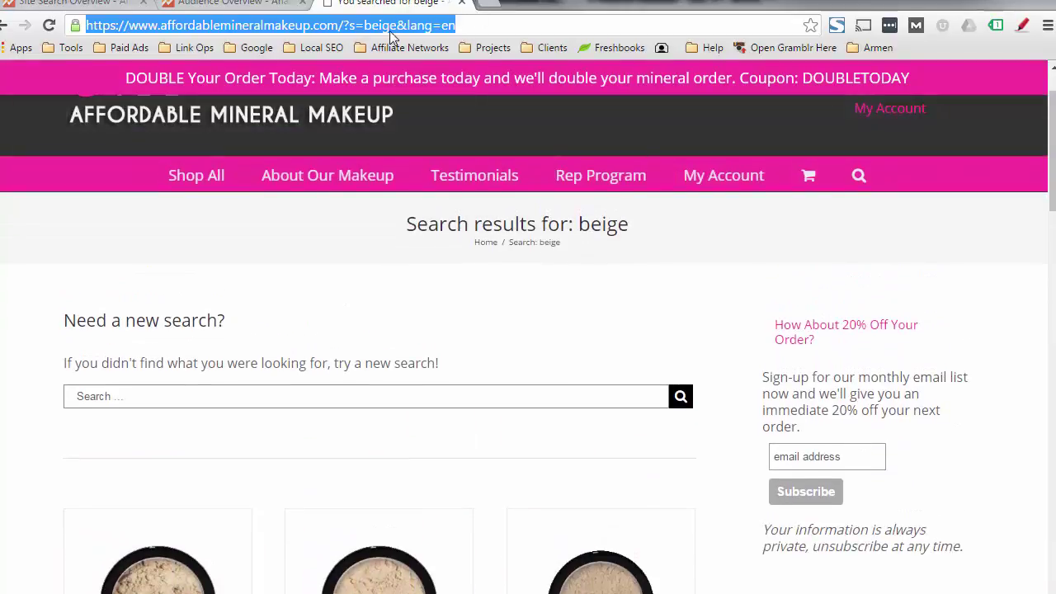
pyautogui.click(382, 26)
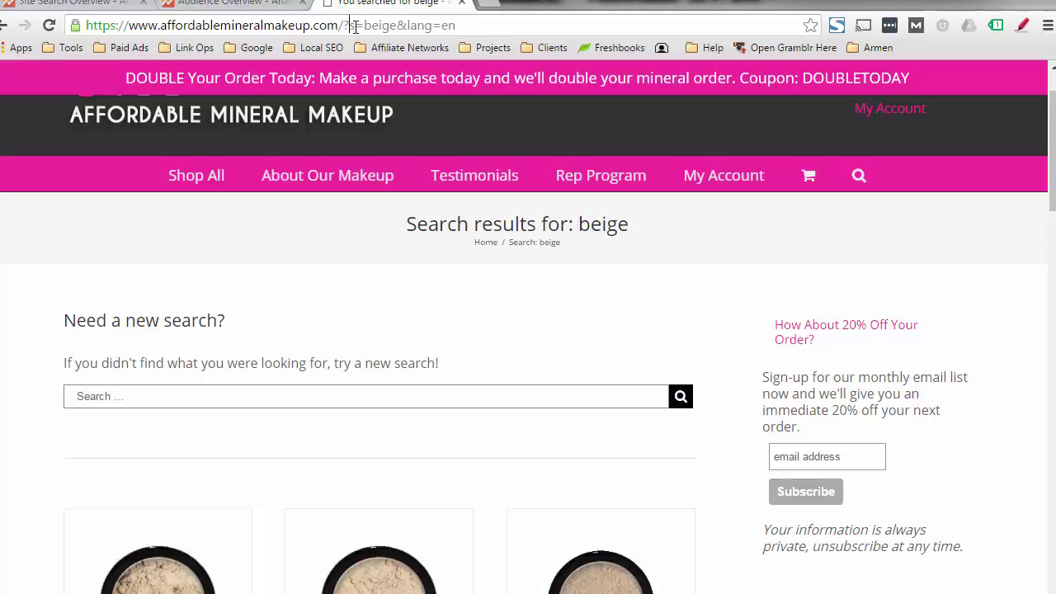
pyautogui.moveTo(349, 26); pyautogui.dragTo(443, 26)
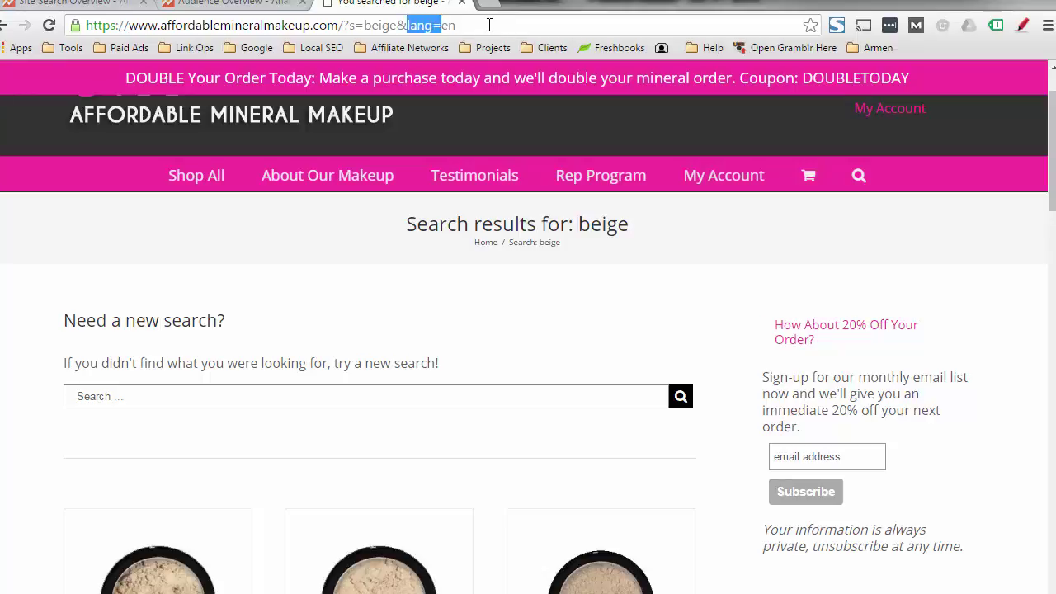
pyautogui.click(451, 28)
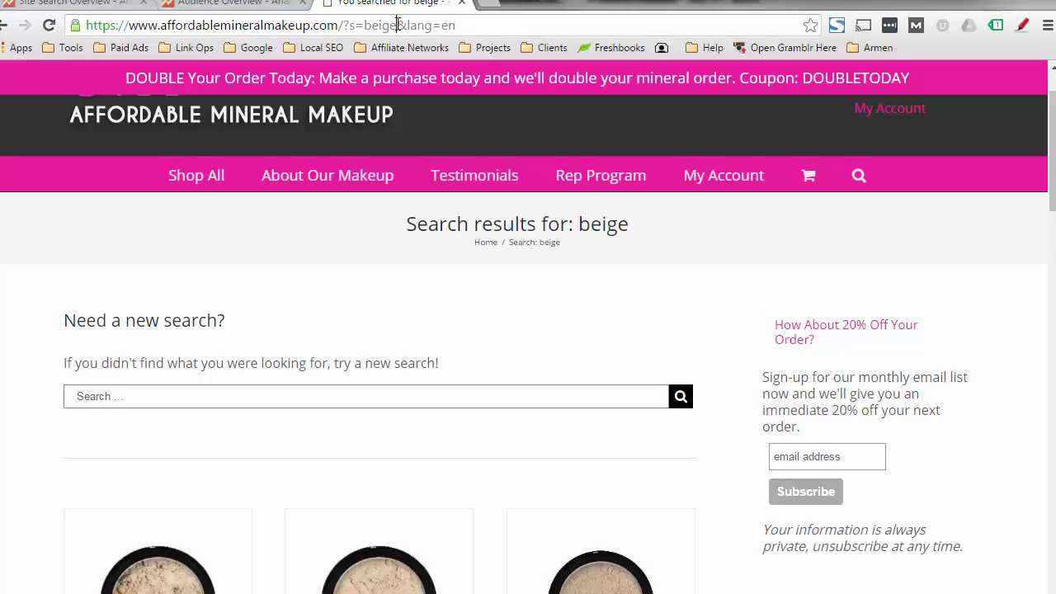
pyautogui.moveTo(398, 26); pyautogui.dragTo(364, 25)
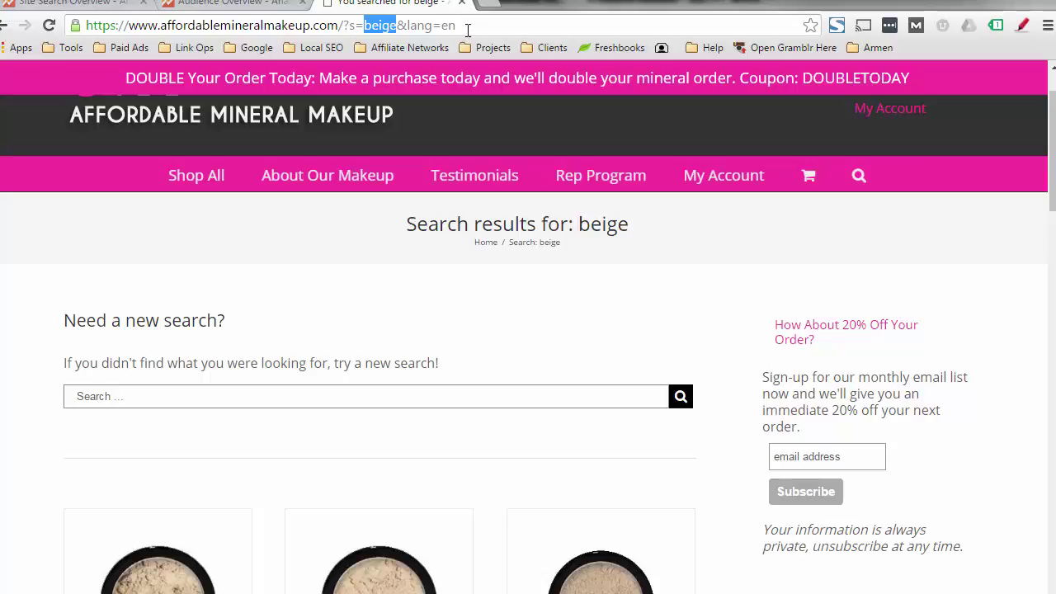
pyautogui.click(363, 26)
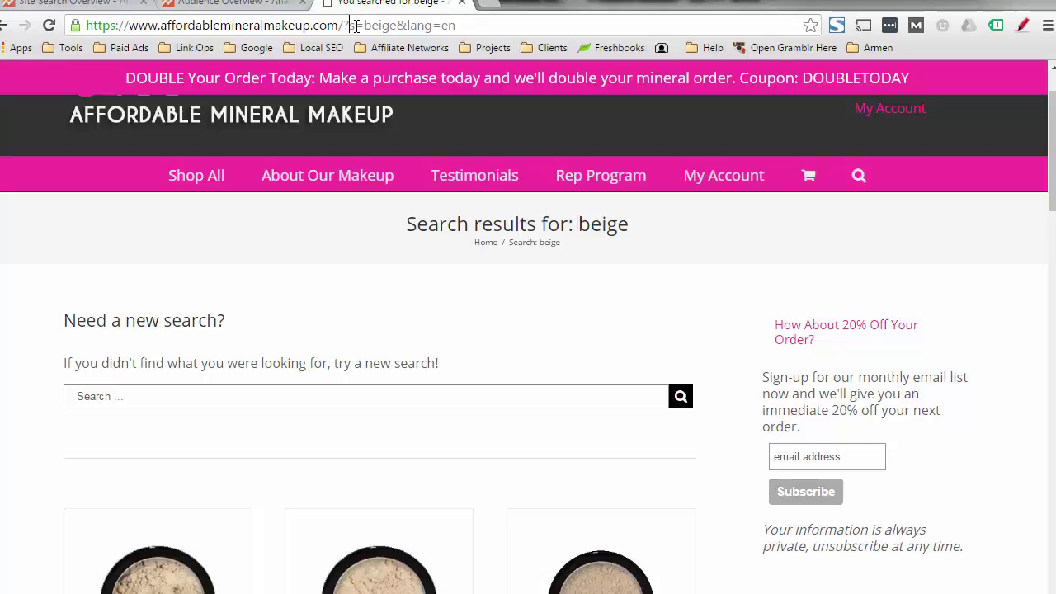
pyautogui.doubleClick(350, 26)
pyautogui.moveTo(363, 26); pyautogui.dragTo(430, 24)
pyautogui.click(399, 23)
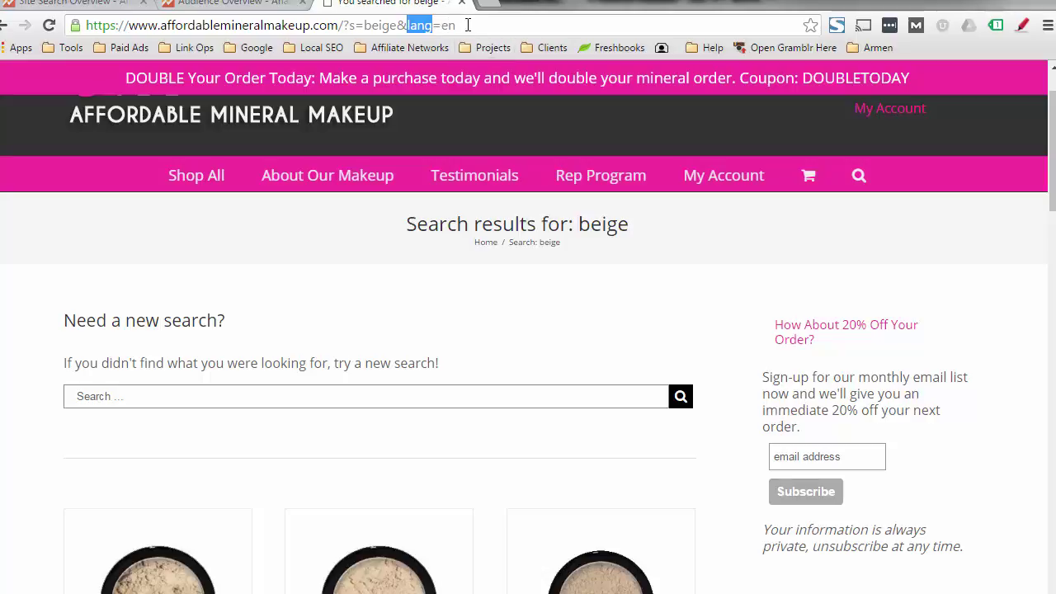
pyautogui.click(437, 26)
pyautogui.moveTo(443, 25); pyautogui.dragTo(464, 25)
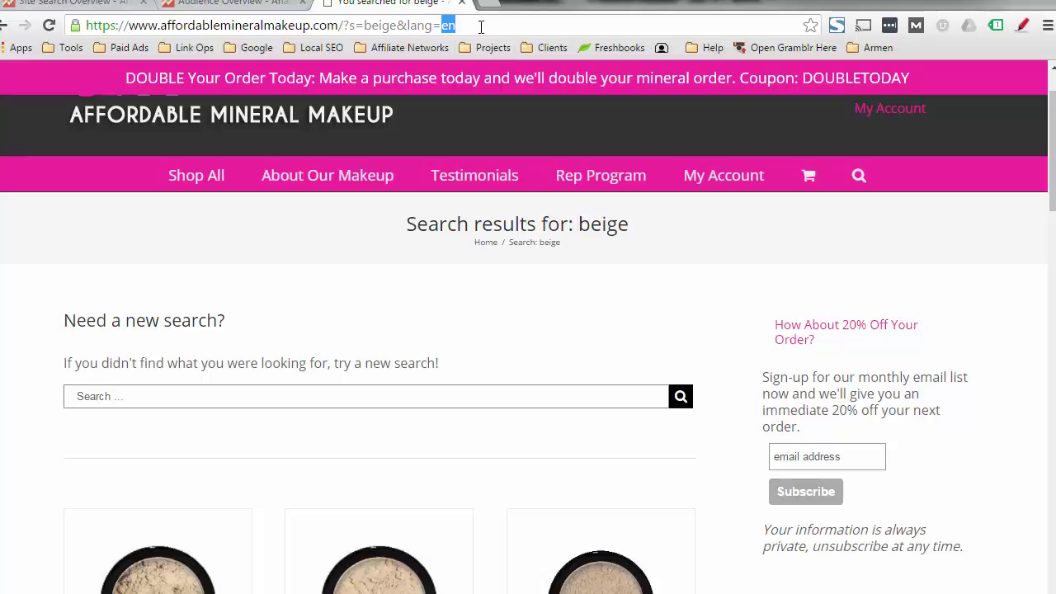
pyautogui.click(472, 30)
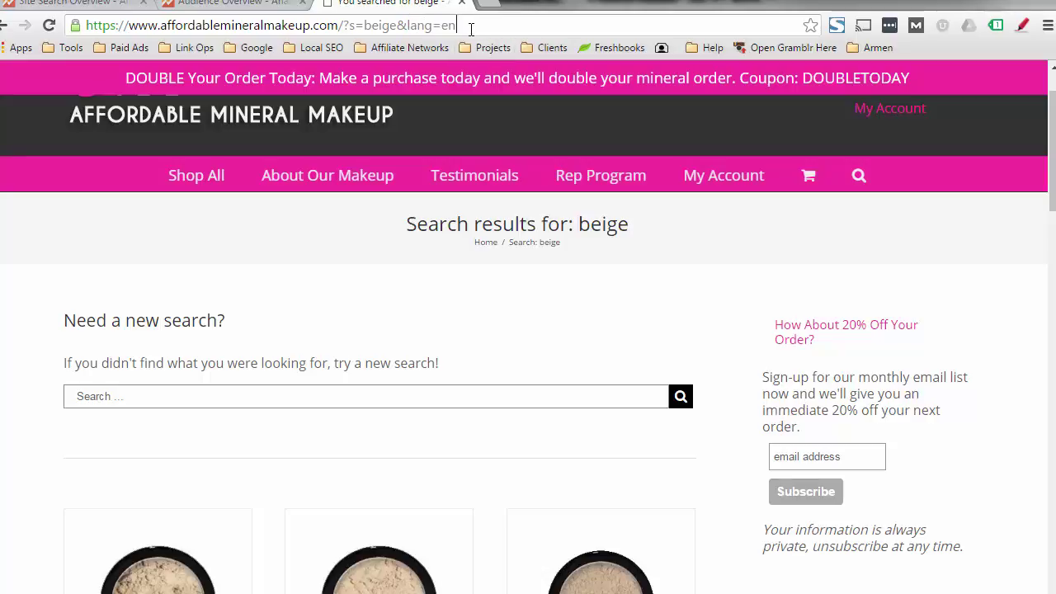
pyautogui.moveTo(350, 25); pyautogui.dragTo(468, 24)
pyautogui.click(413, 25)
pyautogui.click(468, 25)
# Switch to Google Analytics and turn on site search tracking in the view settings of Our Sample Website 5.
pyautogui.click(253, 7)
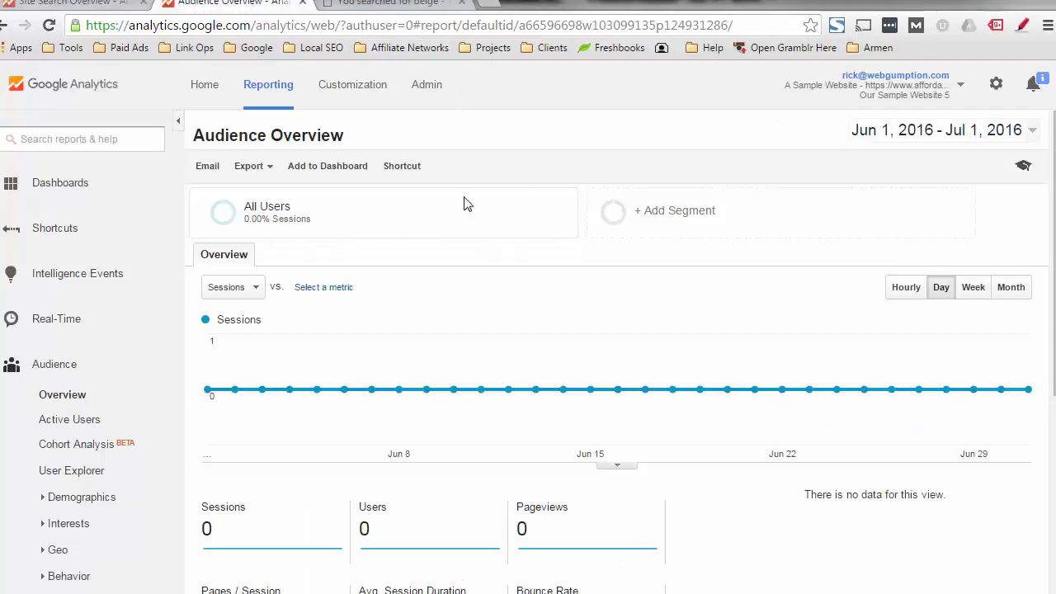
pyautogui.click(421, 87)
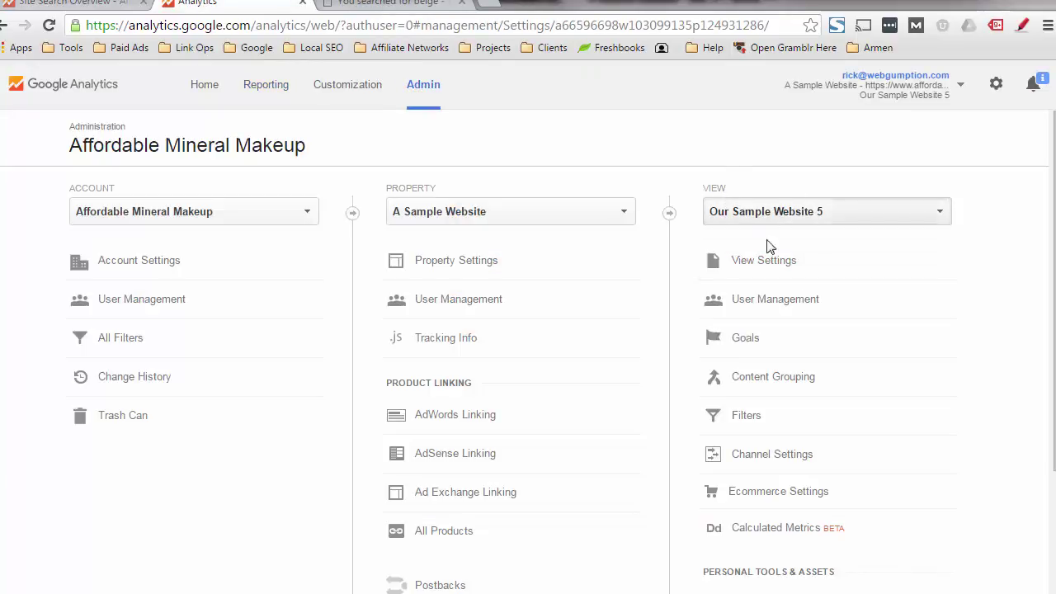
pyautogui.click(767, 268)
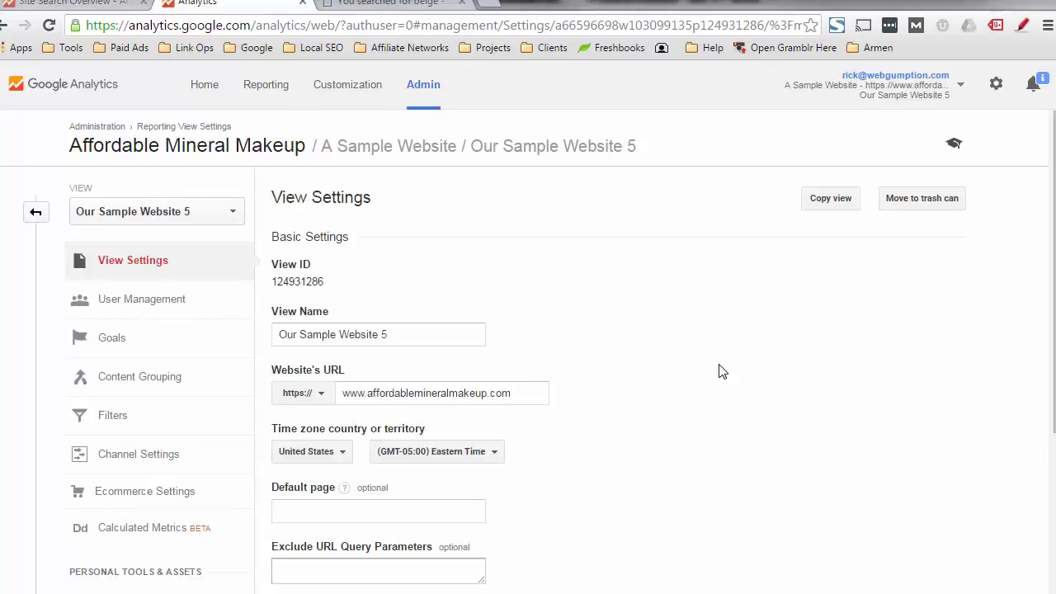
pyautogui.scroll(-5, 723, 370)
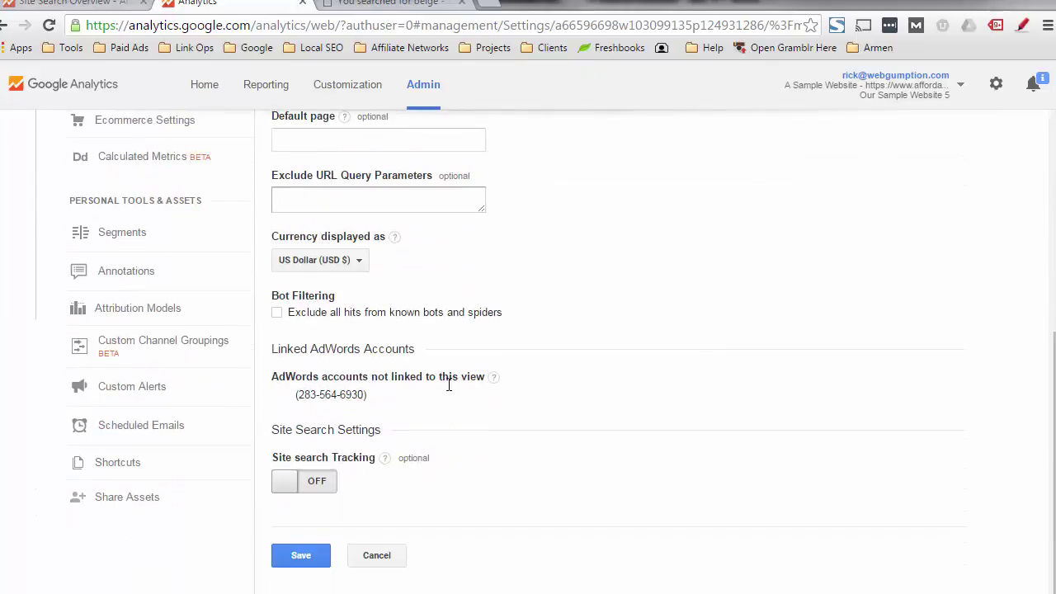
pyautogui.click(297, 482)
pyautogui.scroll(-3, 693, 512)
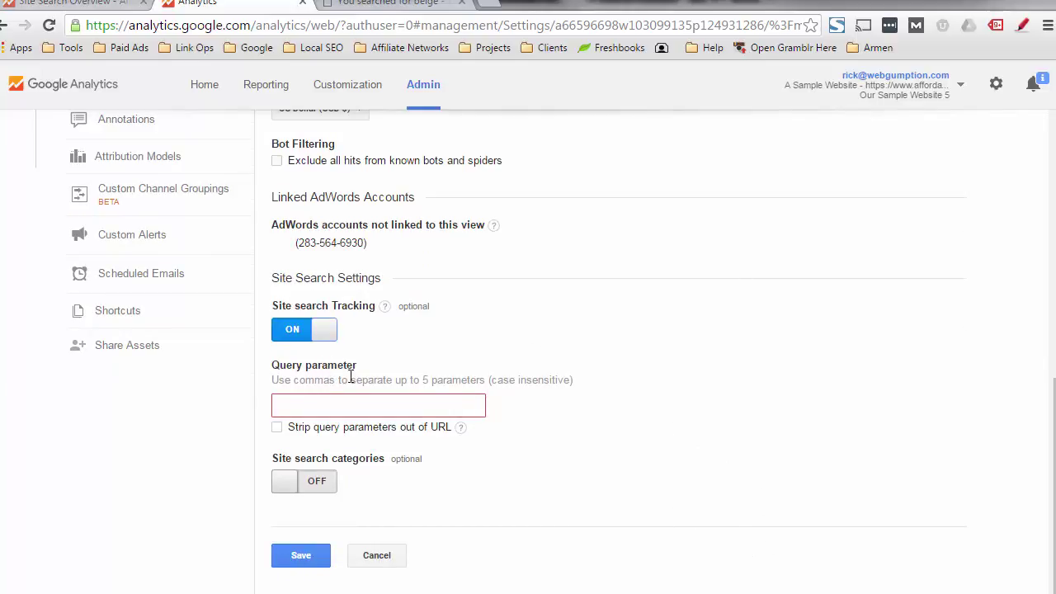
# Check the search term's parameter in the makeup site's results URL and enter "s" as the site search query parameter in Google Analytics.
pyautogui.click(419, 6)
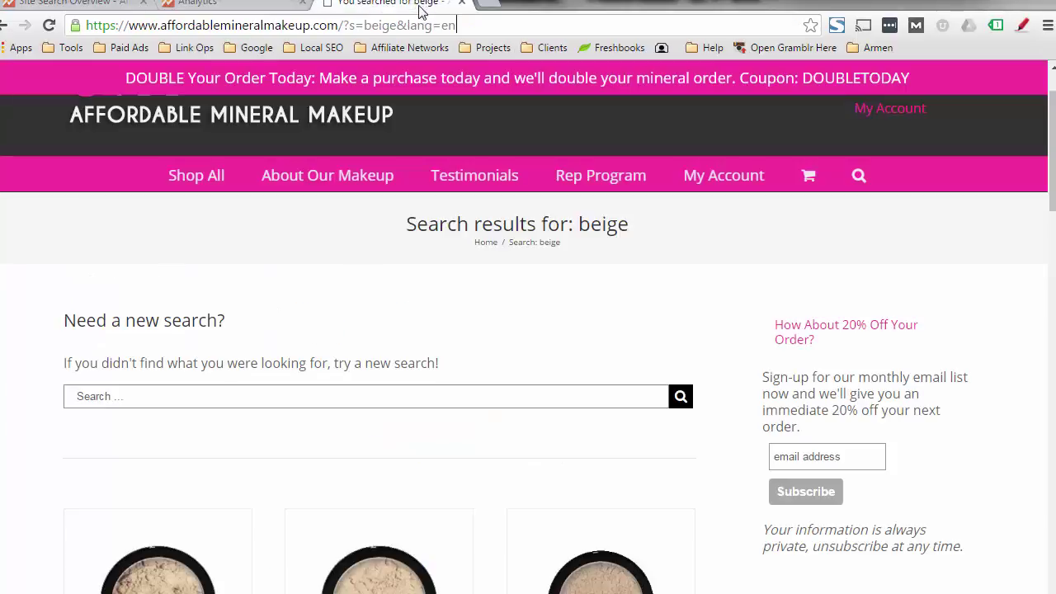
pyautogui.moveTo(365, 25); pyautogui.dragTo(398, 24)
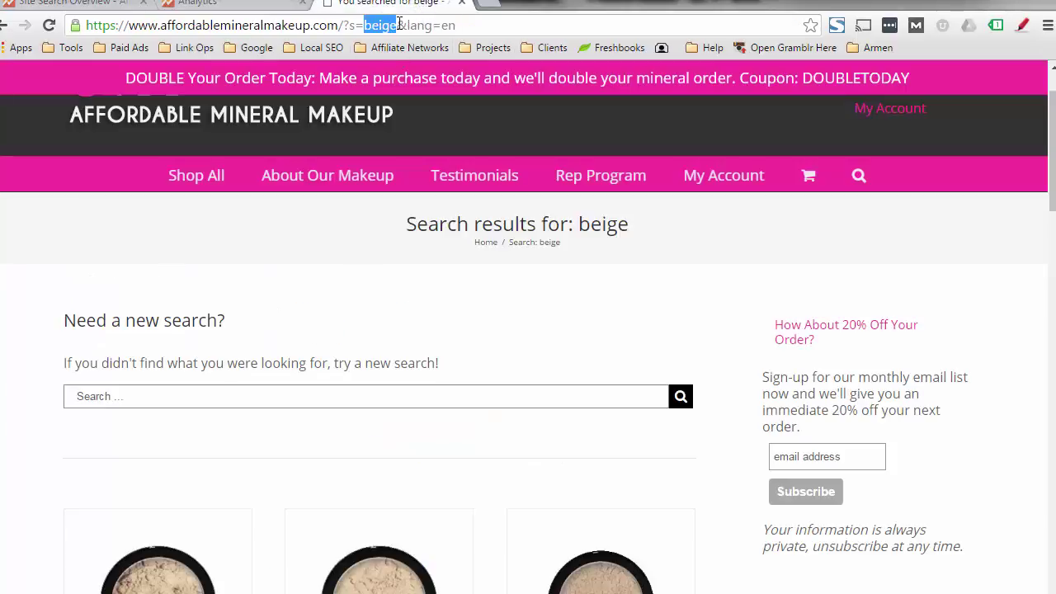
pyautogui.doubleClick(351, 25)
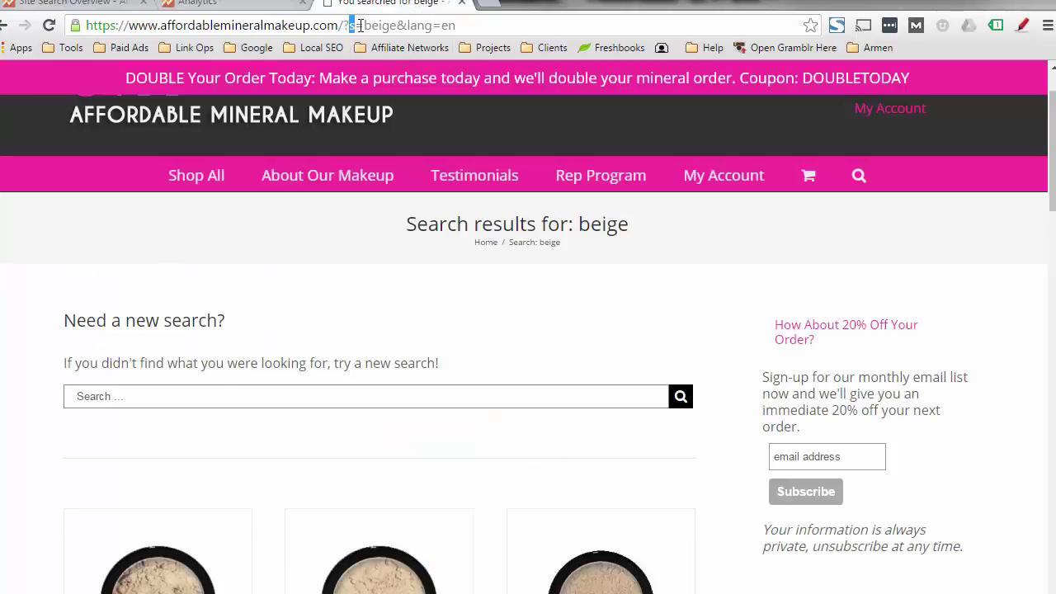
pyautogui.click(256, 4)
pyautogui.click(306, 403)
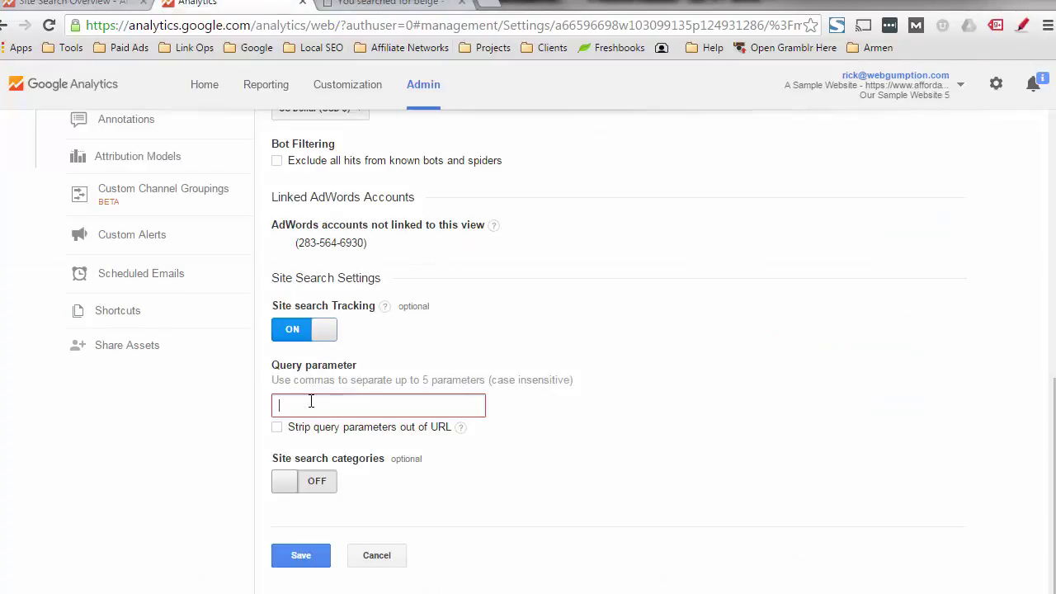
pyautogui.write('s')
pyautogui.click(715, 423)
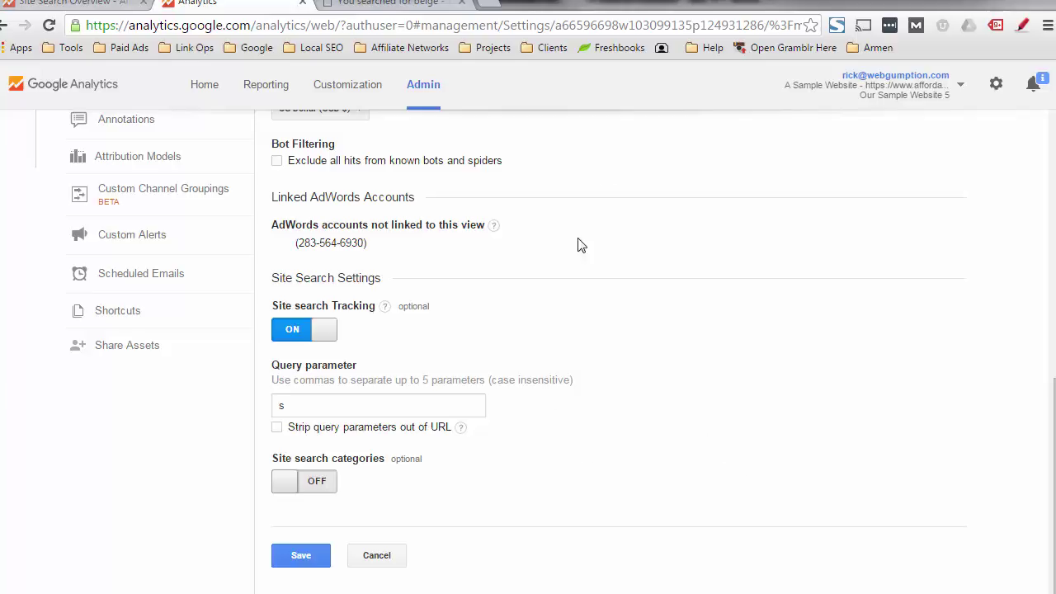
# Turn on site search categories and set the category parameter to "lang", copied from the makeup site's search results URL.
pyautogui.click(420, 5)
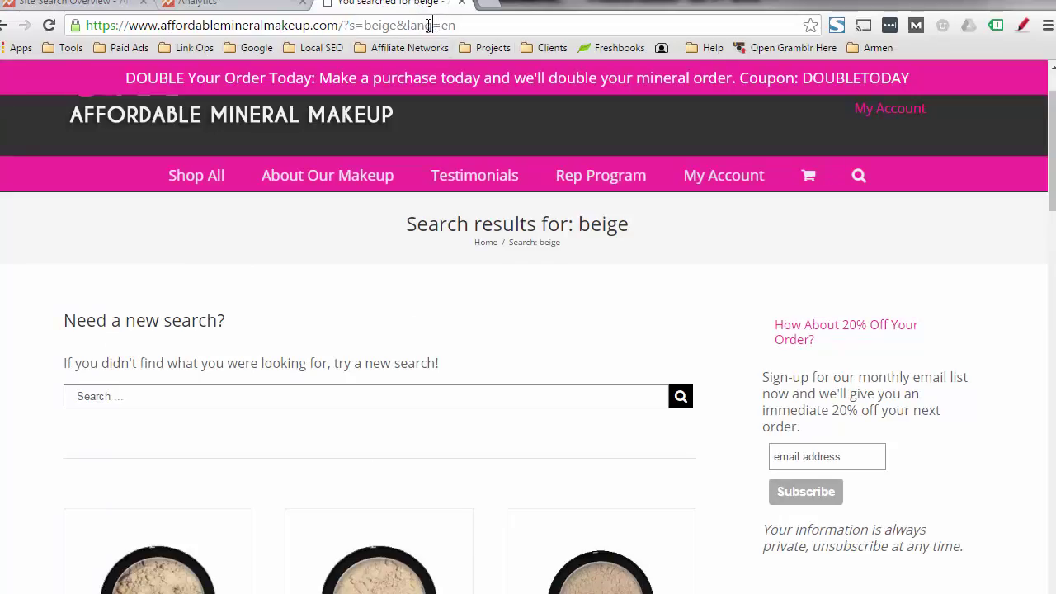
pyautogui.moveTo(431, 25); pyautogui.dragTo(406, 25)
pyautogui.hotkey('ctrl', 'c')
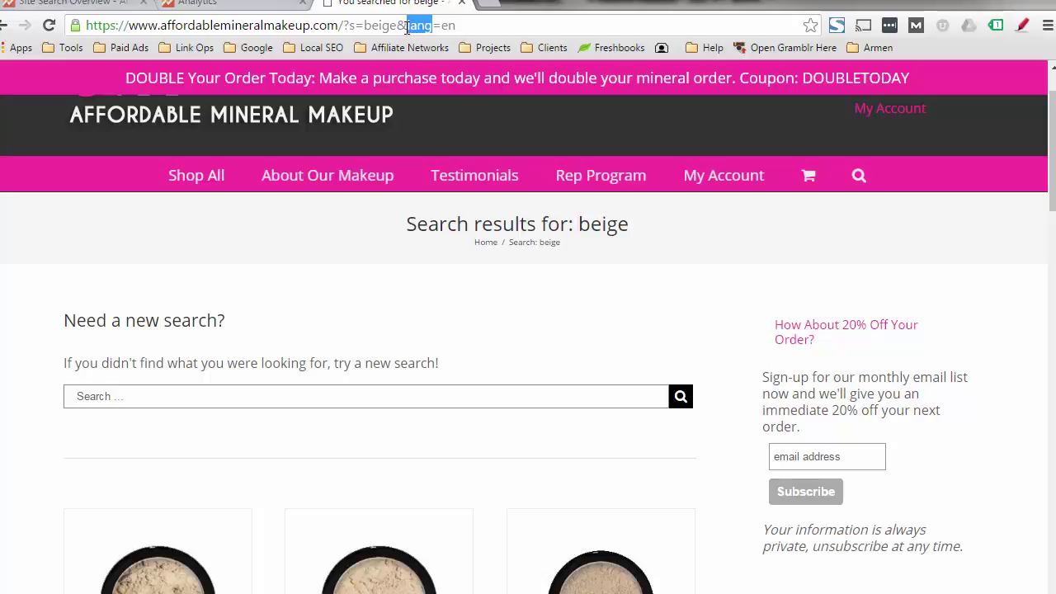
pyautogui.click(240, 5)
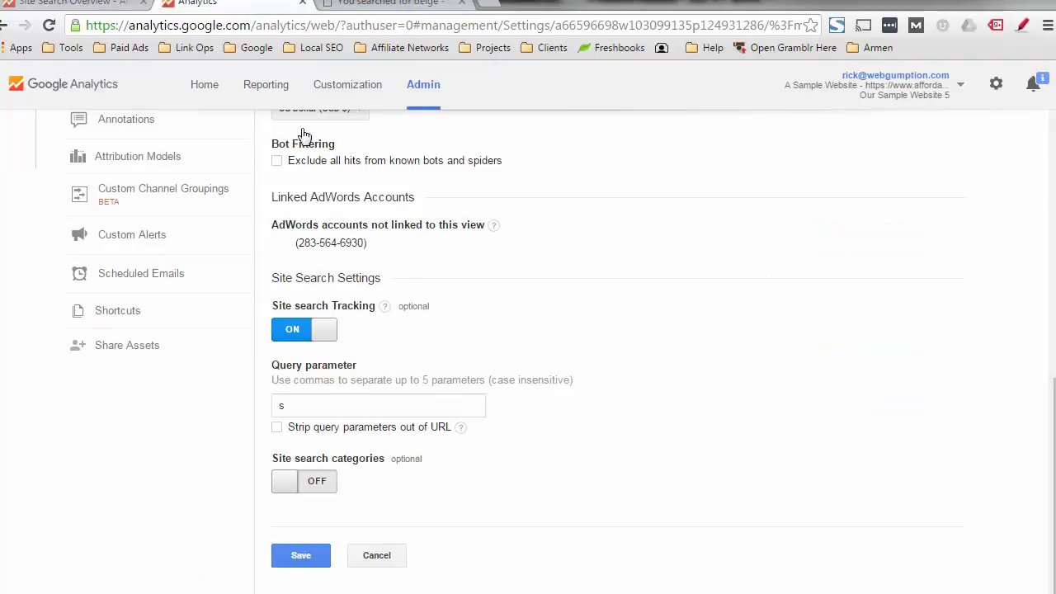
pyautogui.click(293, 481)
pyautogui.click(375, 538)
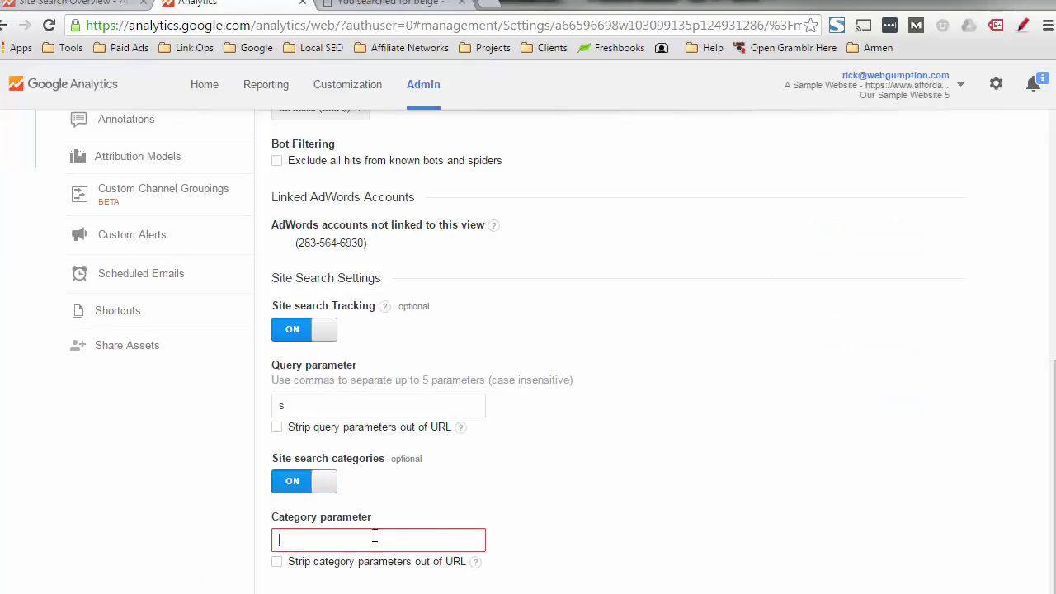
pyautogui.hotkey('ctrl', 'v')
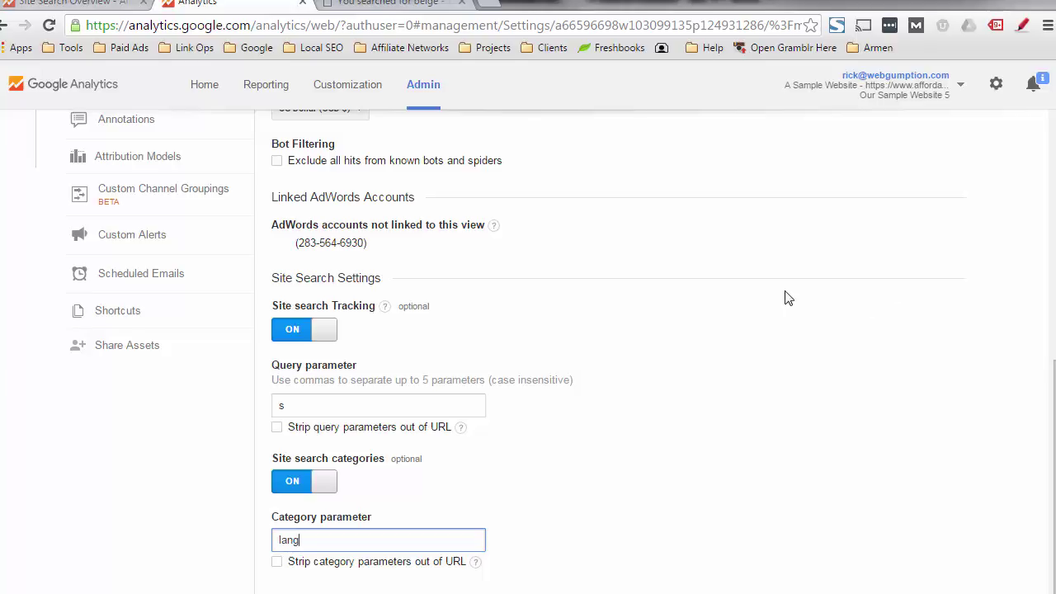
pyautogui.scroll(-1, 696, 385)
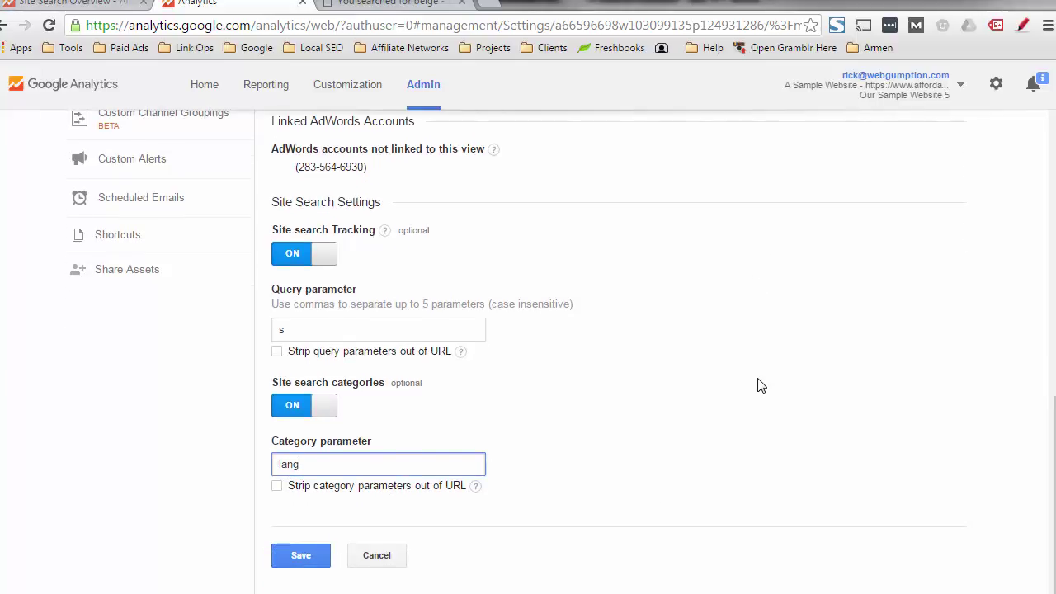